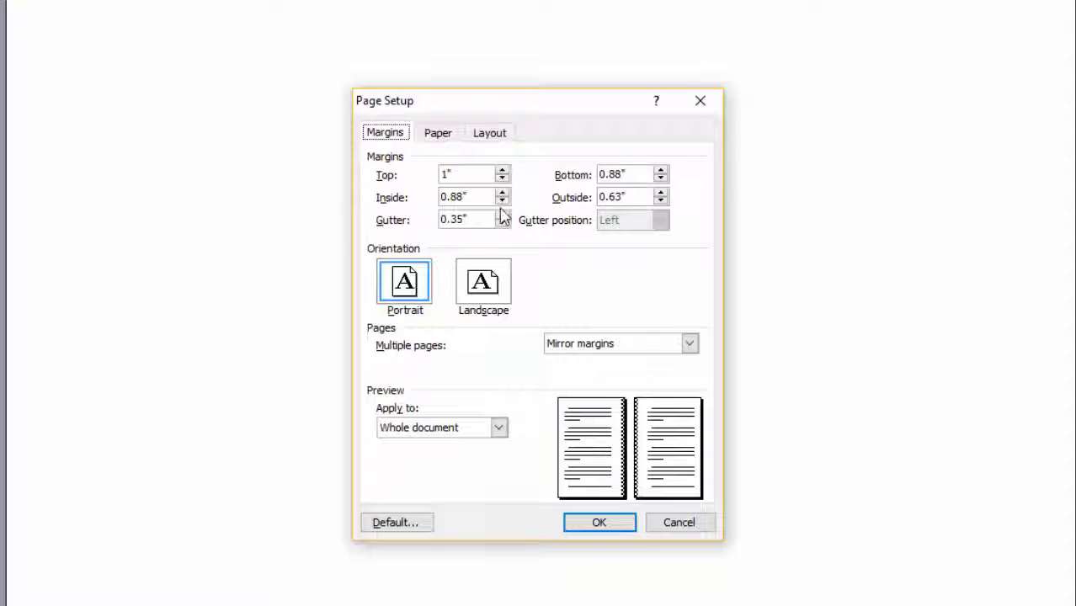
Set the mirror margins to bottom .875, inside .875 and outside .625
click(626, 174)
drag(626, 173, 538, 168)
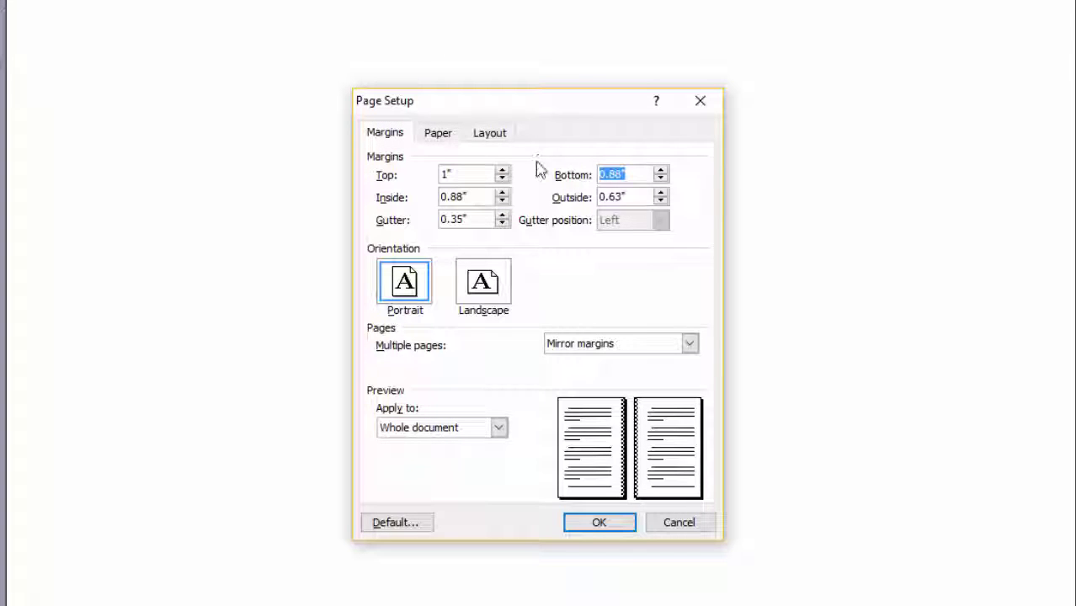
text(.875)
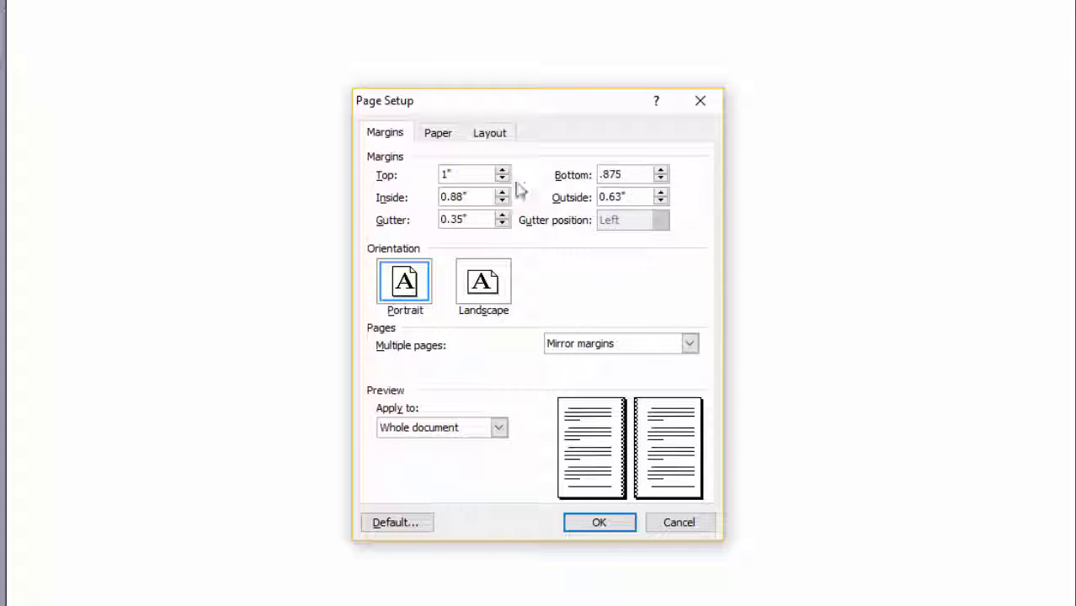
drag(481, 198, 401, 203)
text(.875)
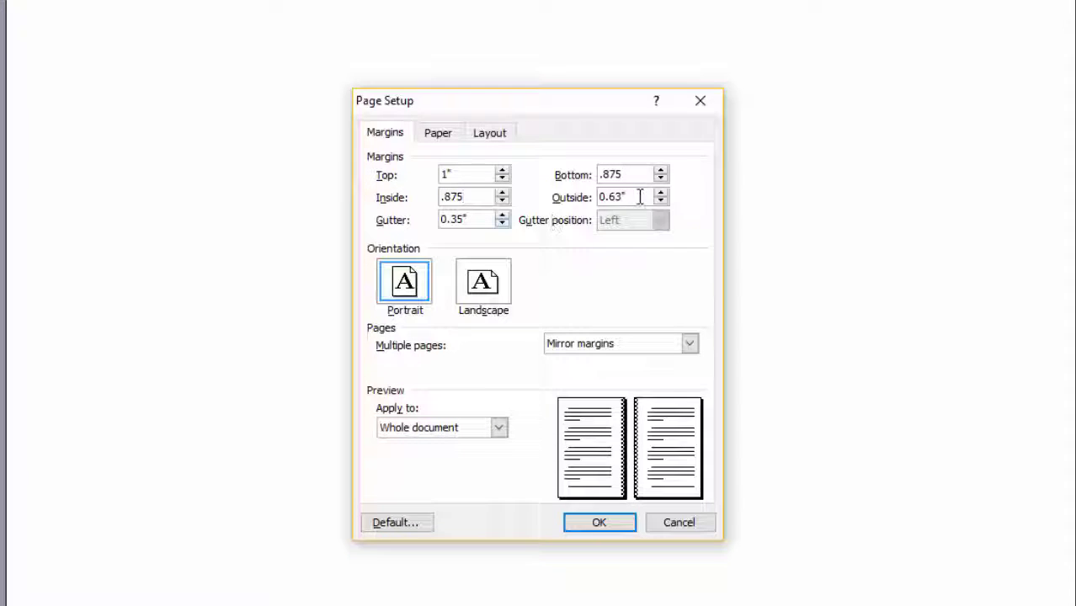
drag(642, 197, 554, 192)
text(.625)
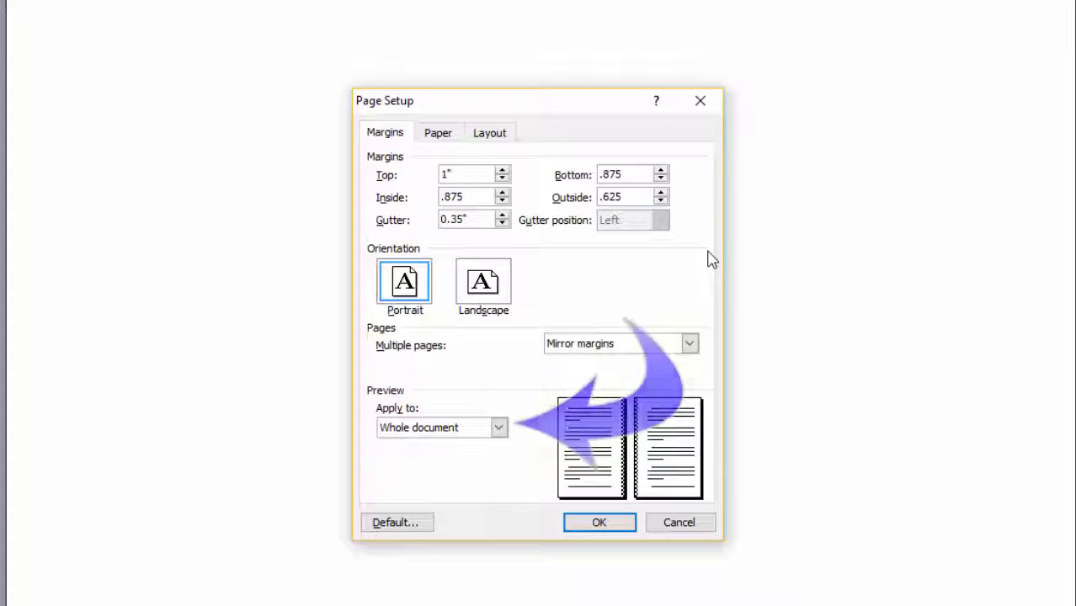
click(435, 138)
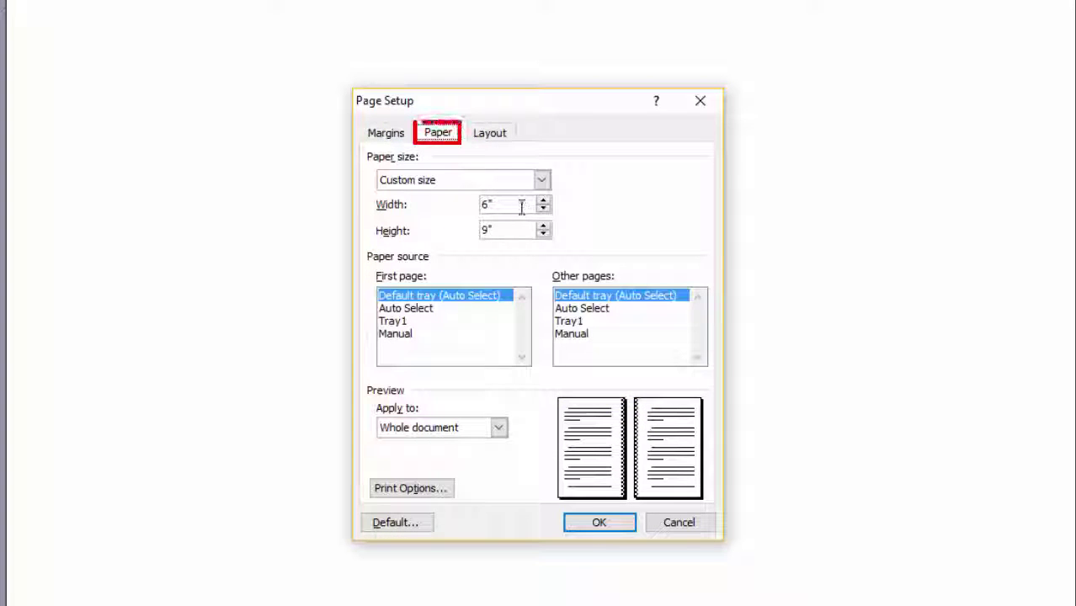
Confirm the 6" × 9" paper size and enable different odd and even page headers
drag(521, 207, 438, 196)
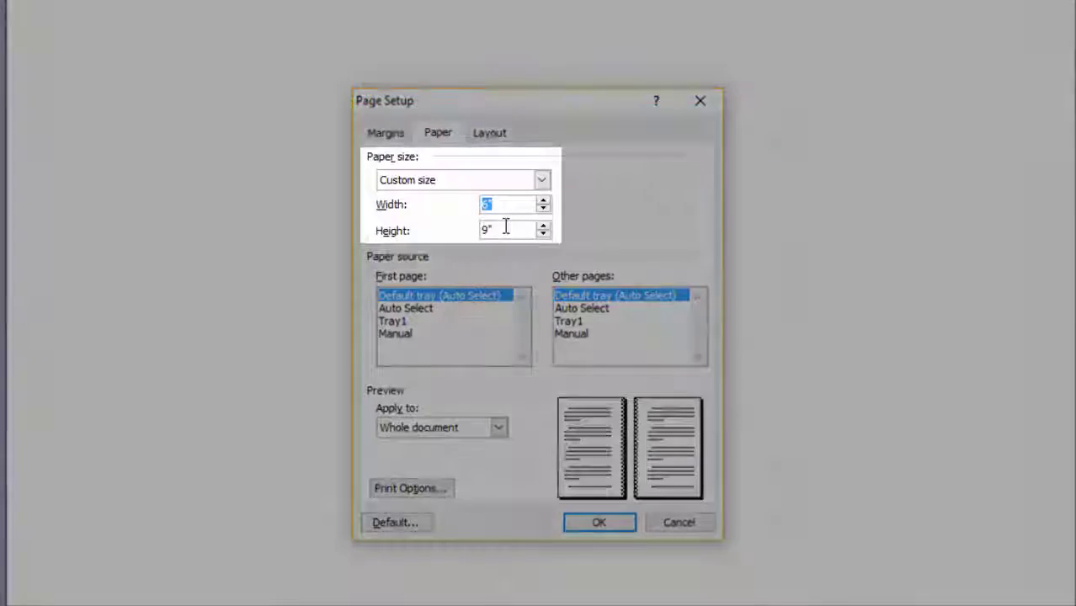
drag(505, 229, 440, 222)
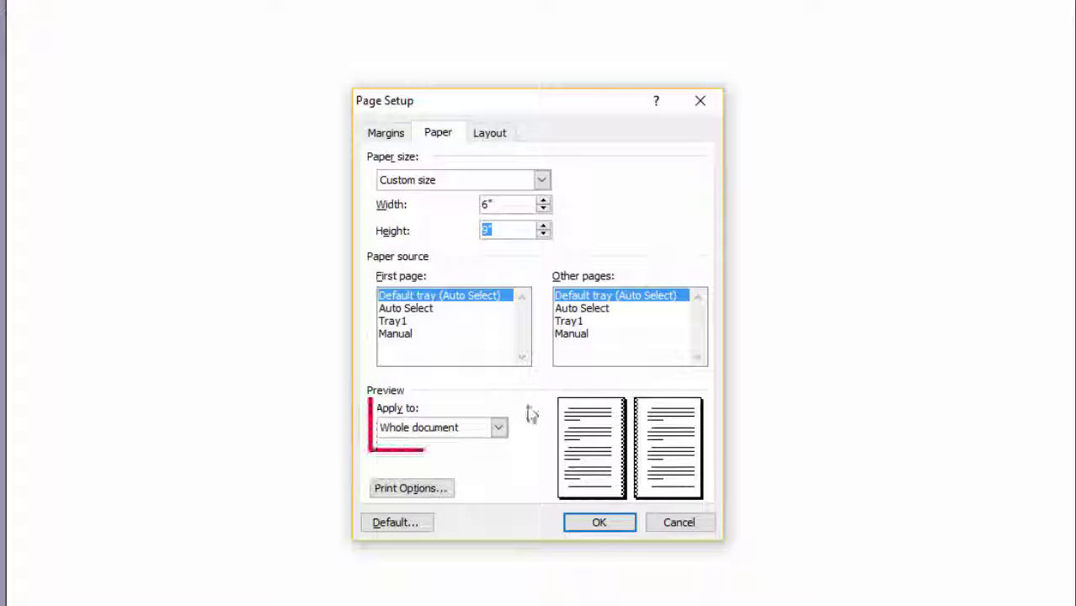
click(497, 134)
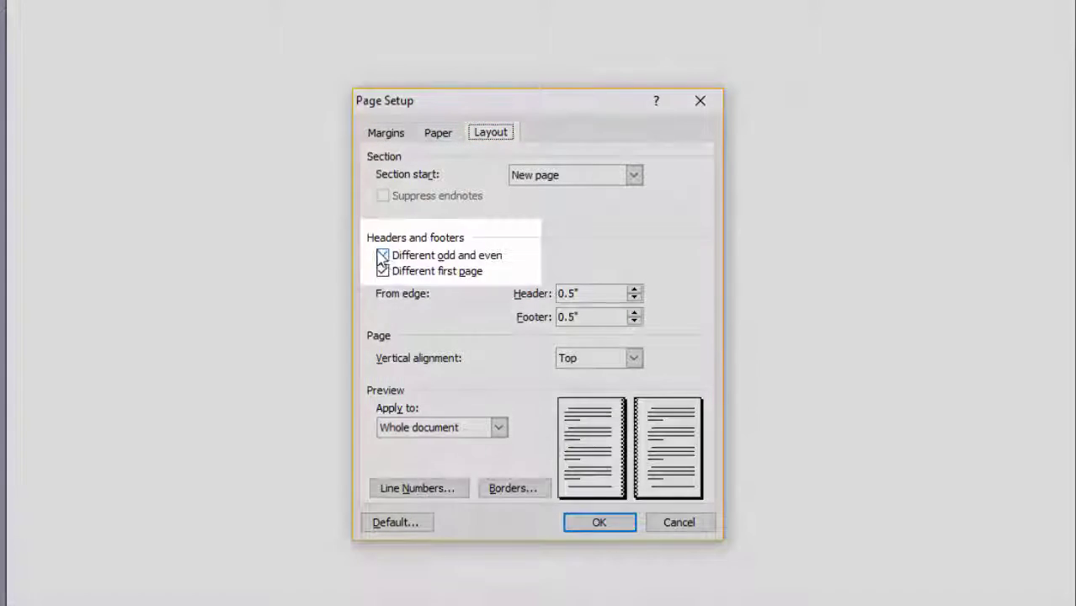
click(382, 256)
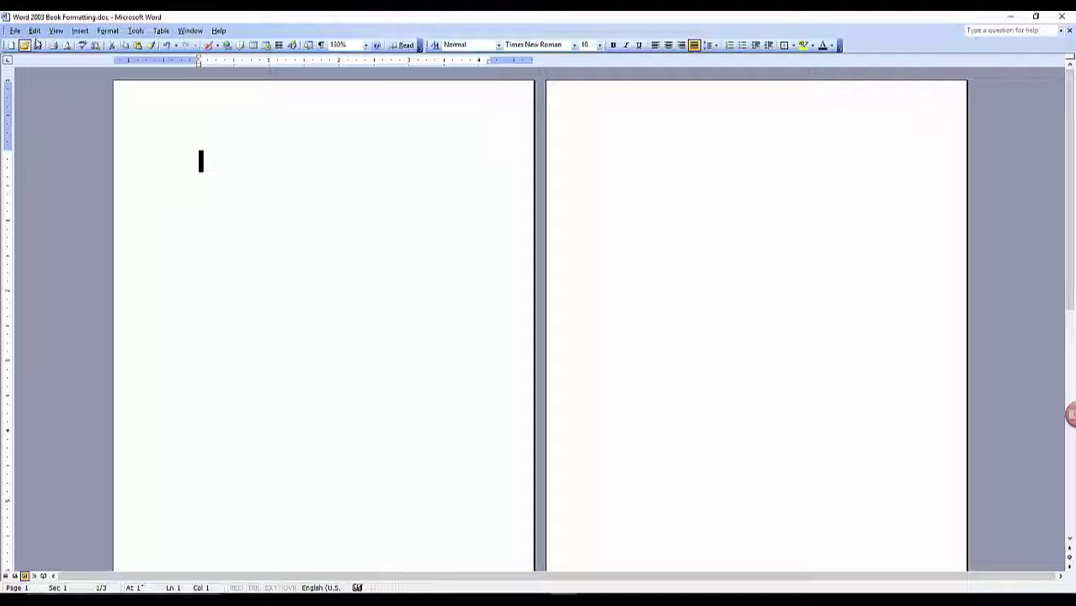
Open Header and Footer view, dock its toolbar, and scroll through the First, Even and Odd page areas
click(55, 31)
click(41, 112)
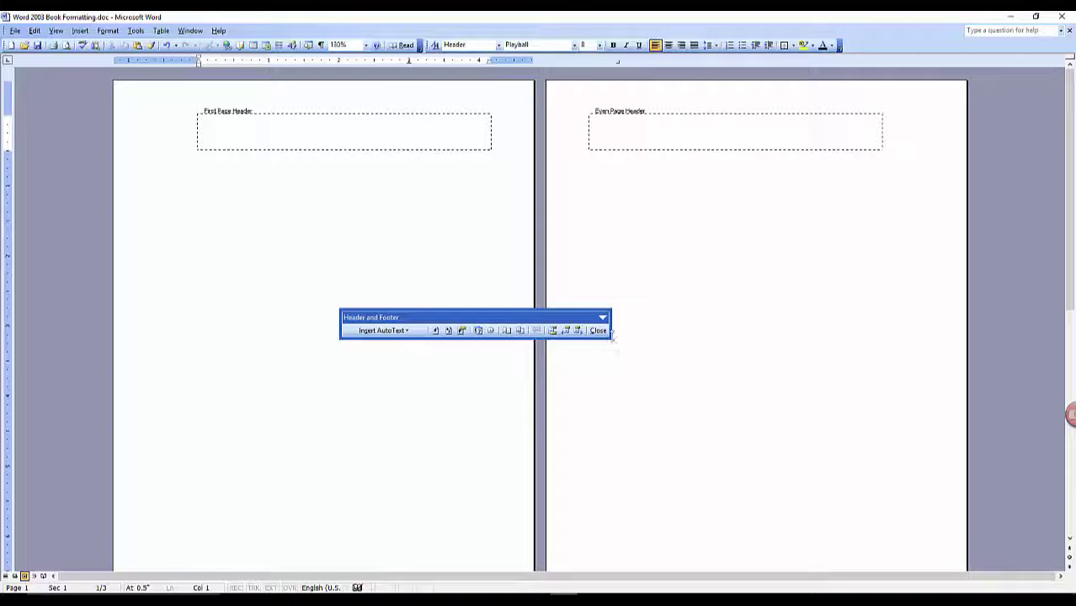
drag(546, 315, 221, 59)
scroll(413, 337, down, 3)
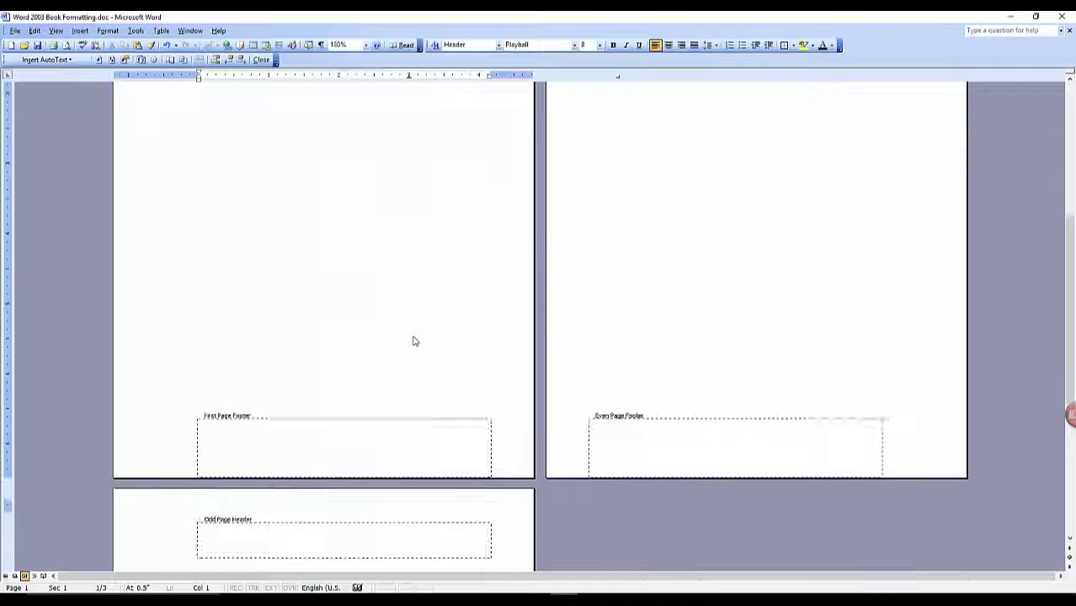
scroll(414, 337, up, 4)
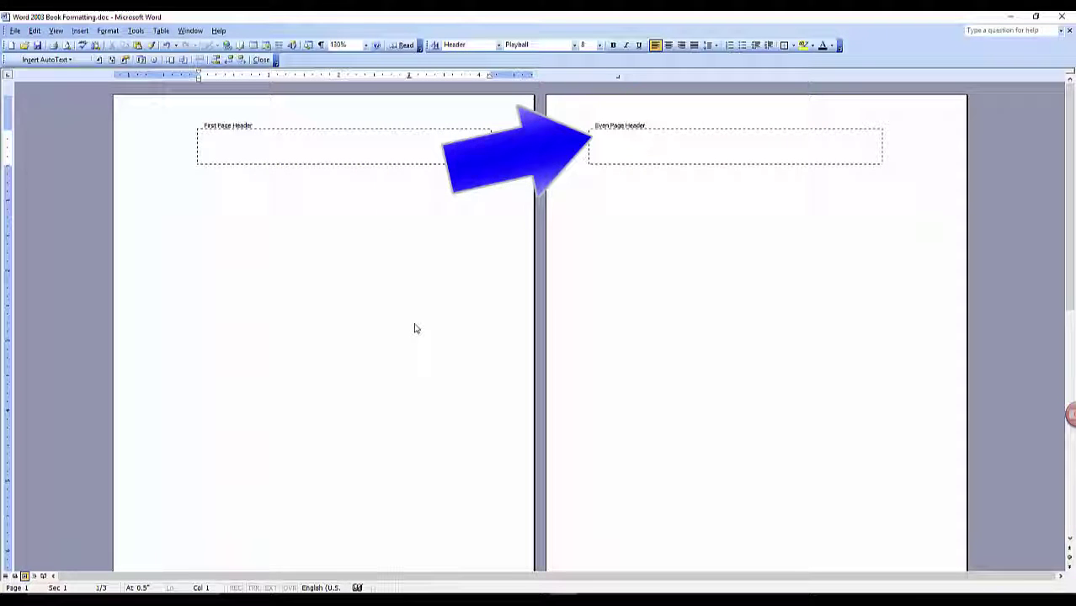
scroll(414, 329, down, 8)
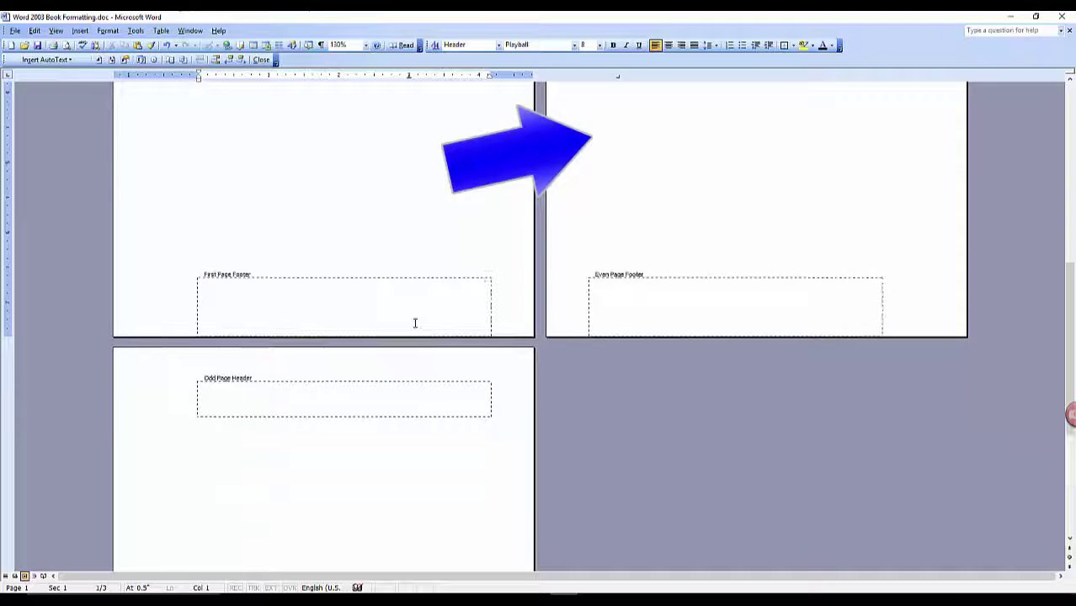
scroll(414, 325, down, 5)
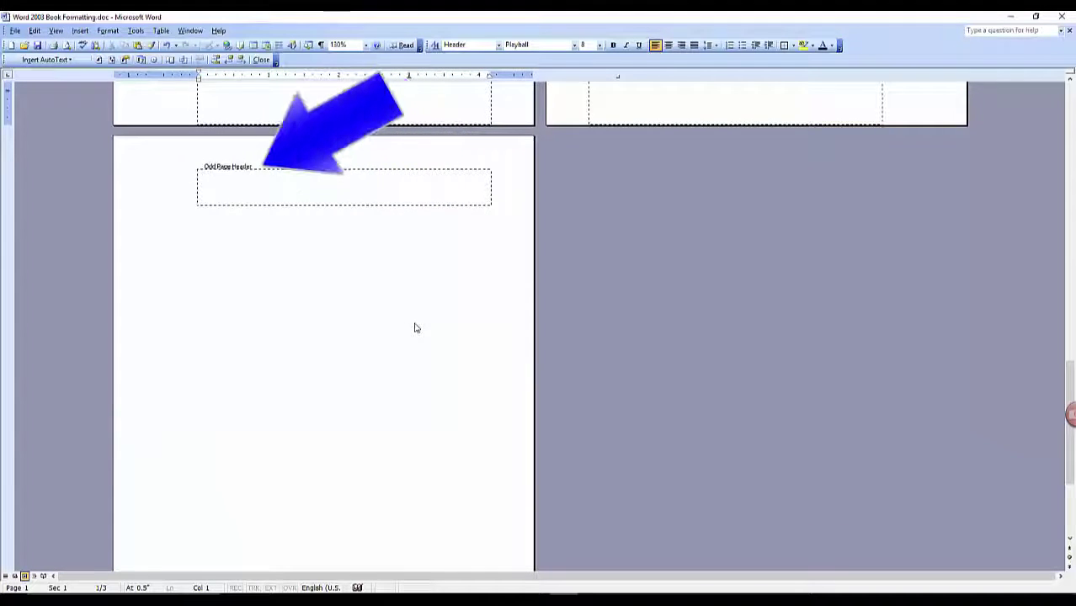
scroll(415, 329, up, 12)
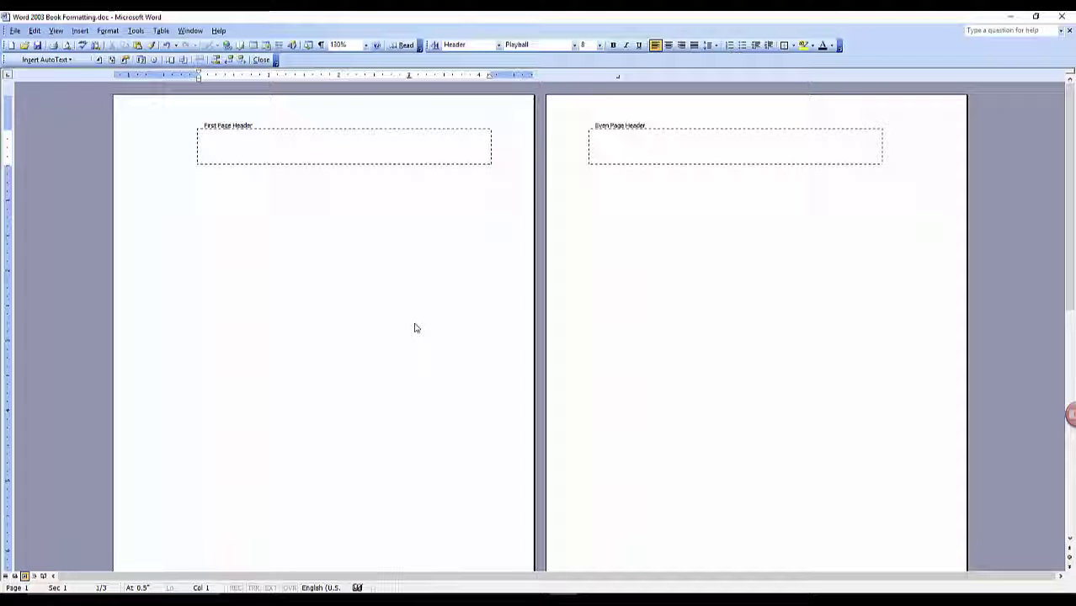
Add text to the even header, then right-align the author's name in page 3's odd header with a tab stop
click(613, 140)
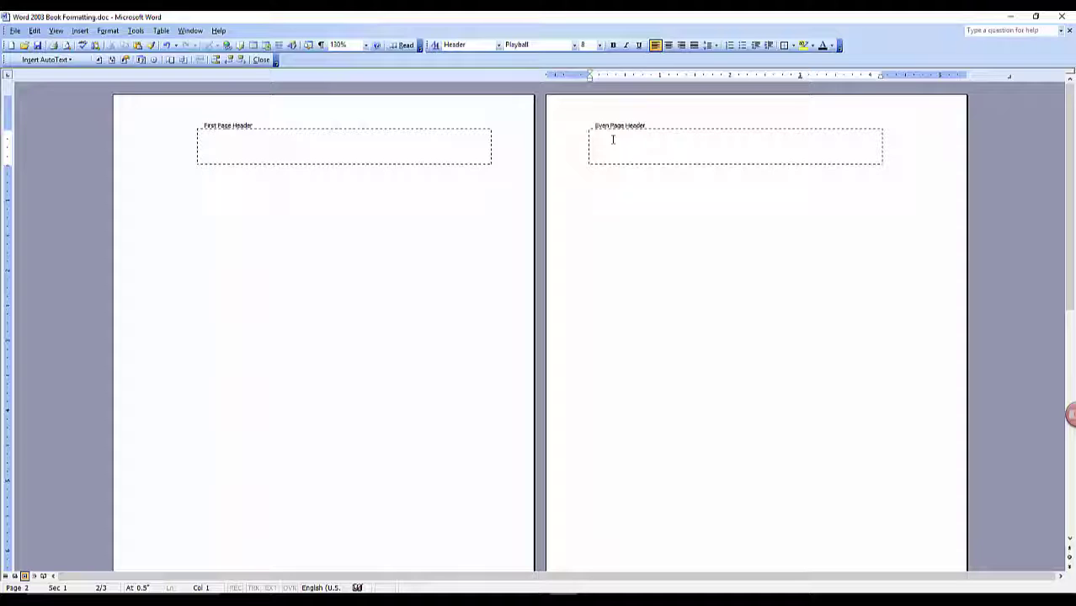
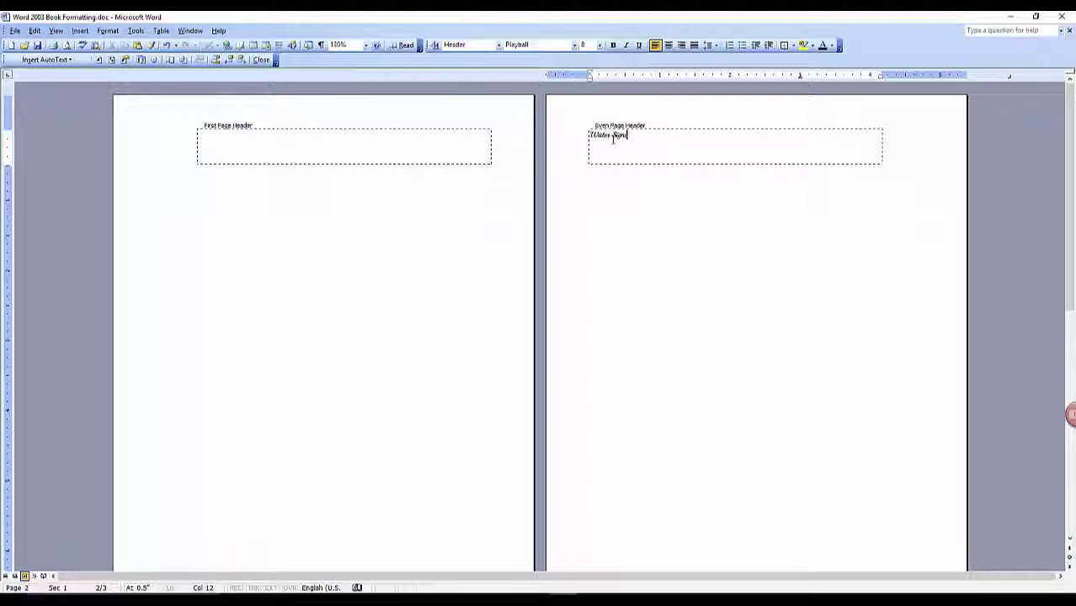
click(242, 60)
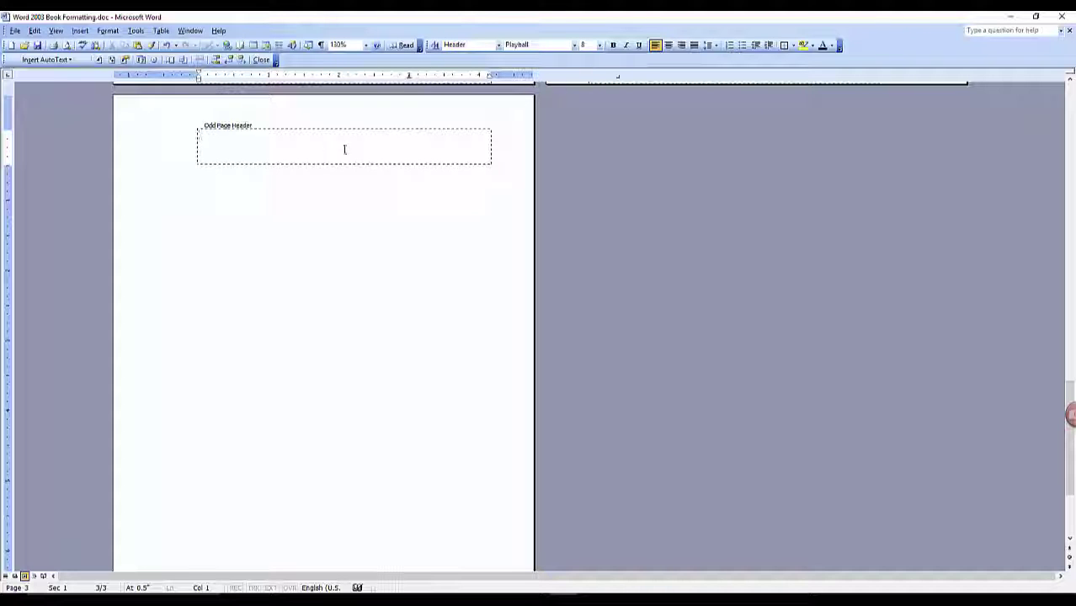
double_click(409, 75)
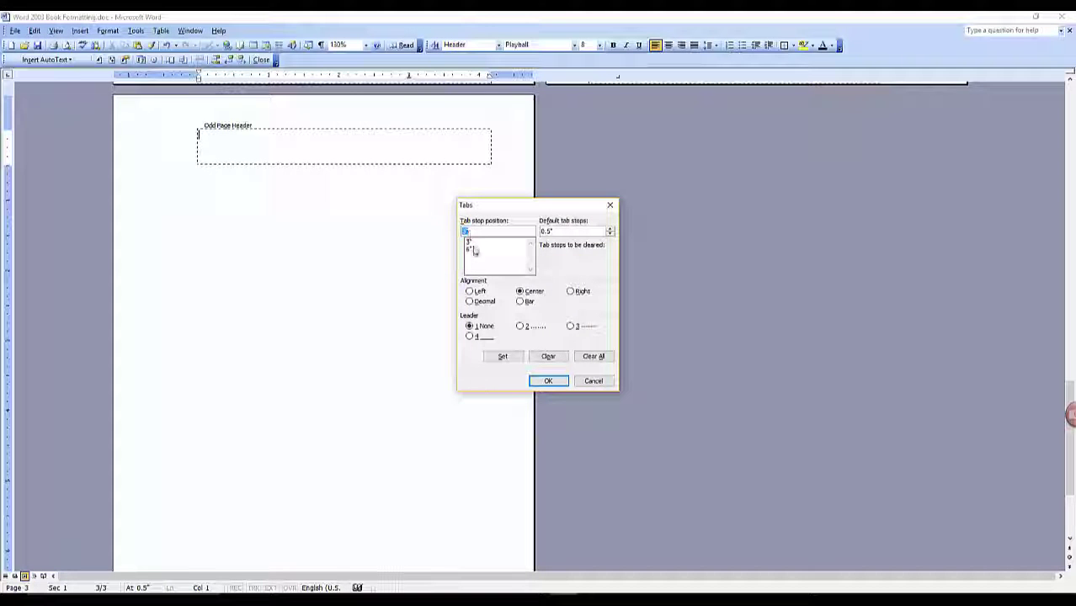
click(594, 356)
click(549, 382)
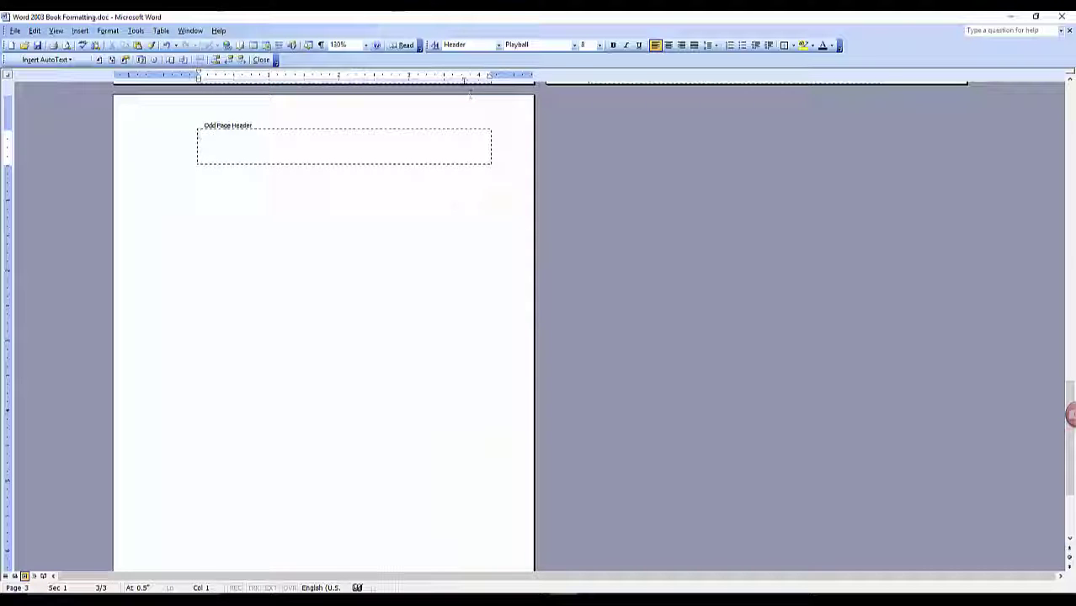
drag(467, 79, 488, 78)
key(Tab)
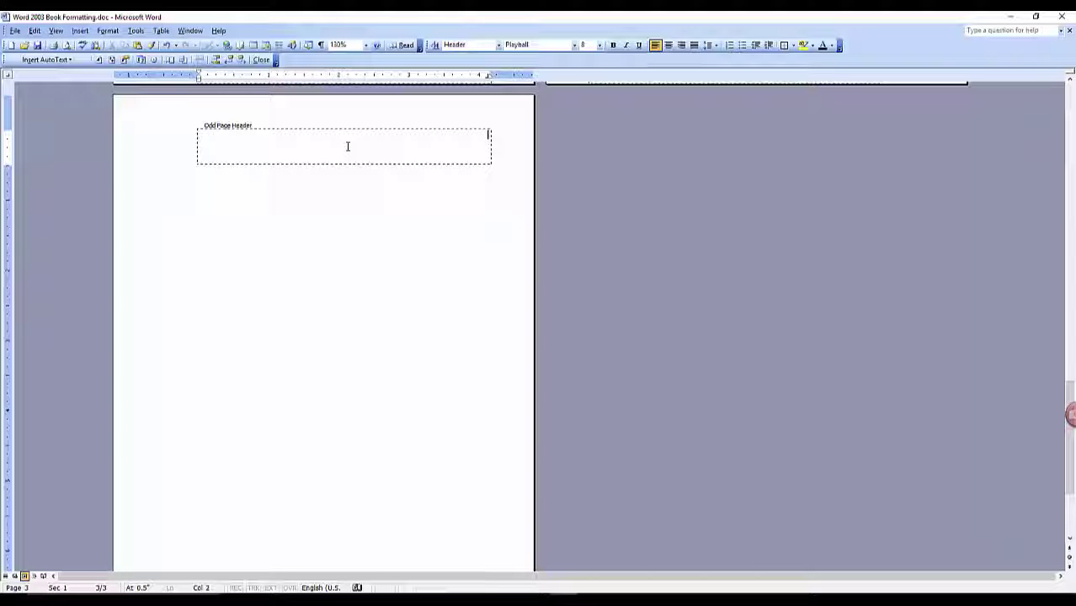
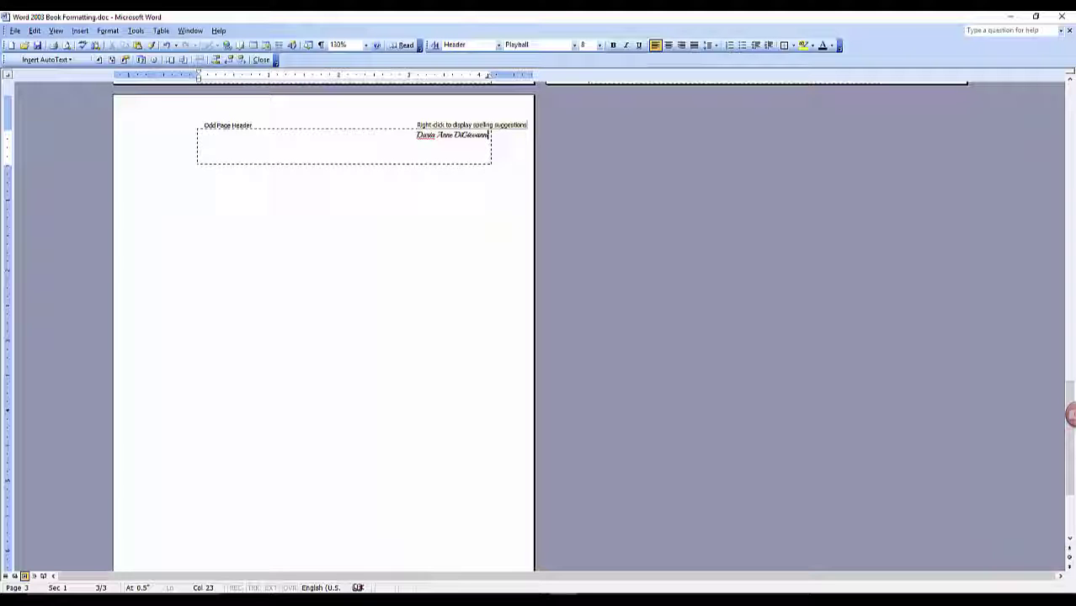
scroll(323, 253, up, 1)
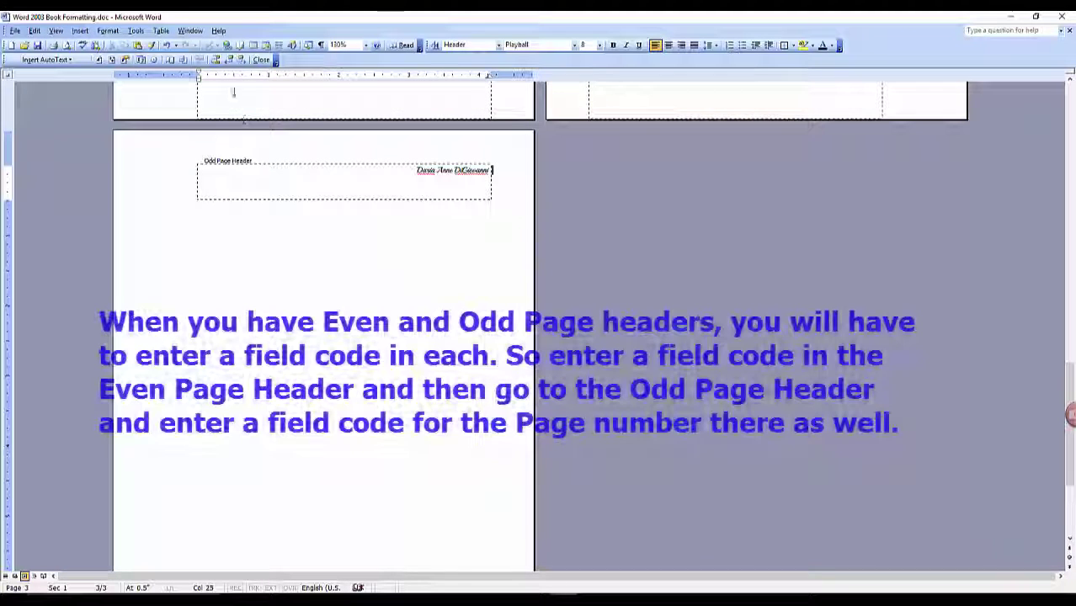
Insert page number 3 after the author's name and '2 /' before Water Signs in the even header
click(99, 59)
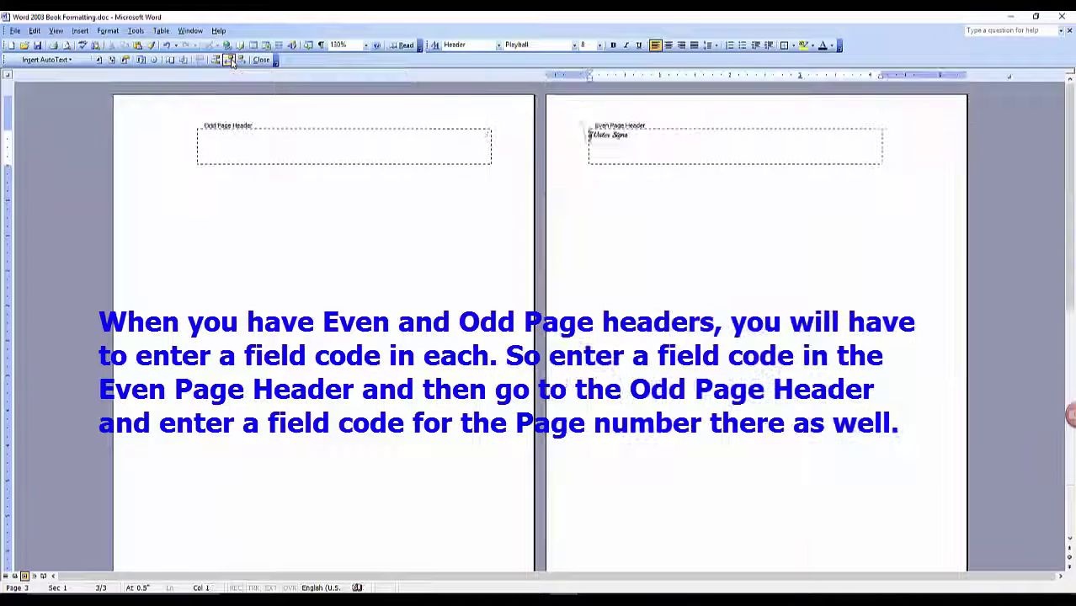
click(228, 60)
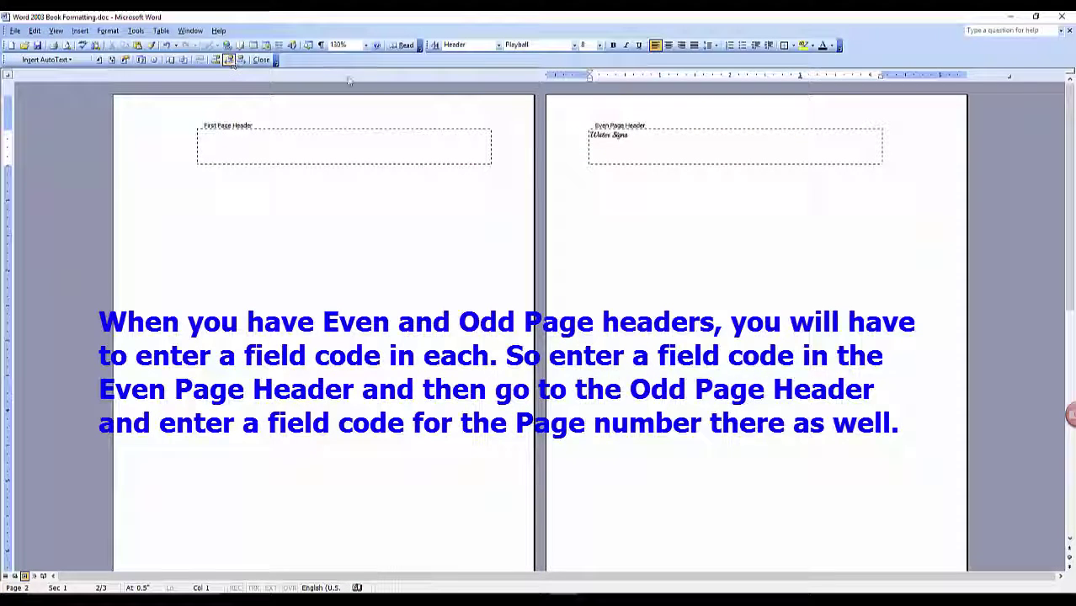
click(99, 60)
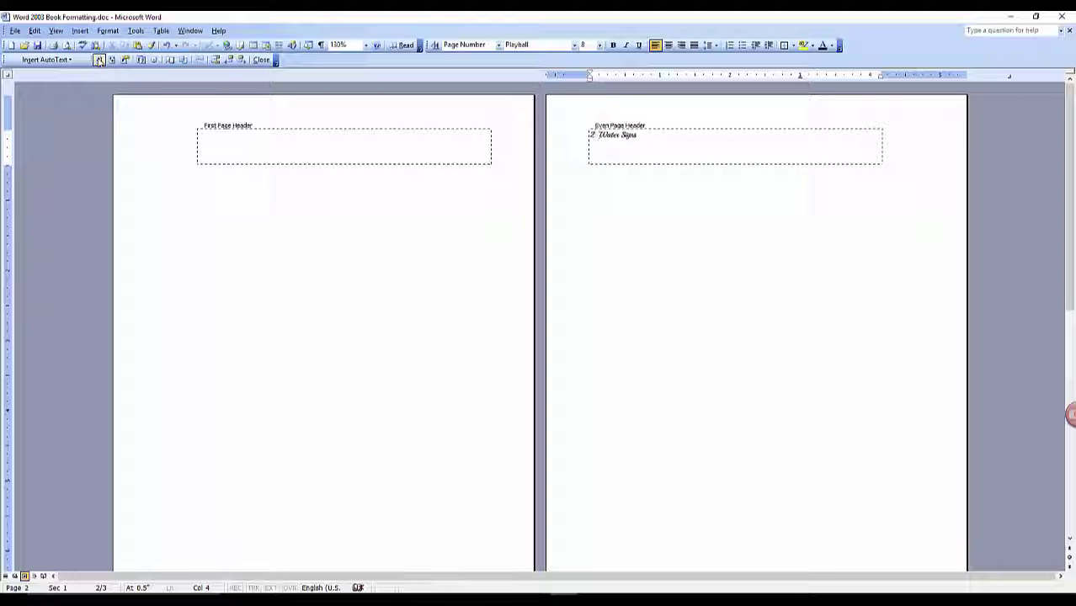
text(/)
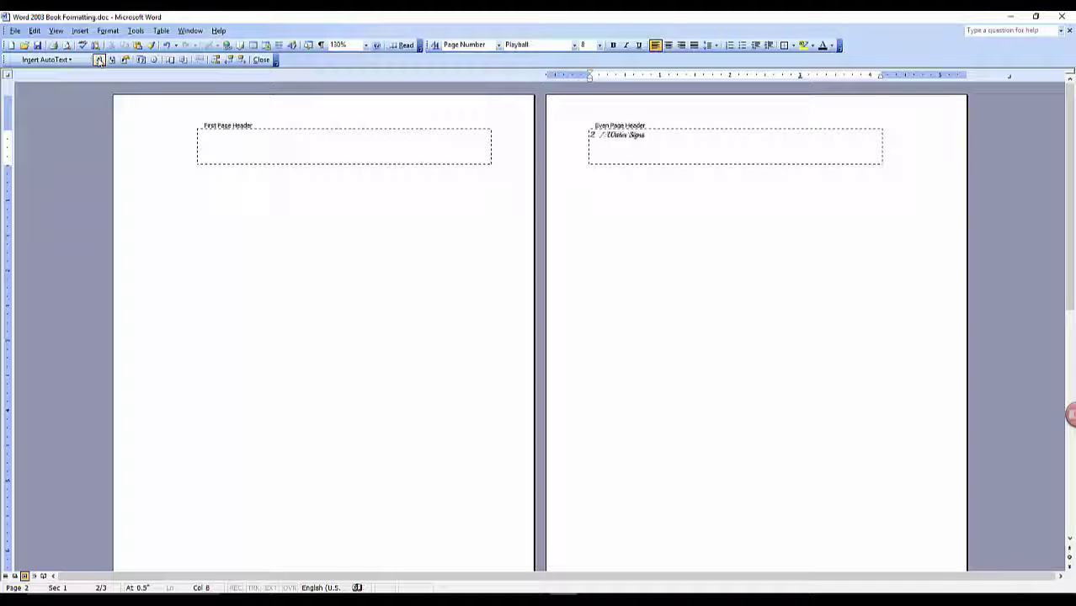
click(242, 60)
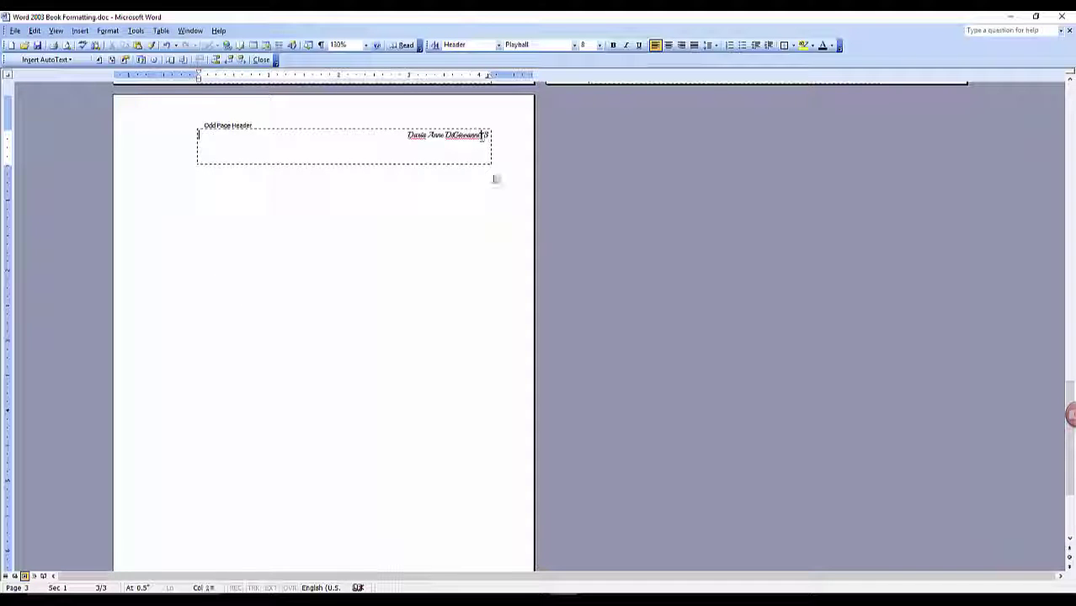
click(482, 135)
scroll(328, 178, up, 10)
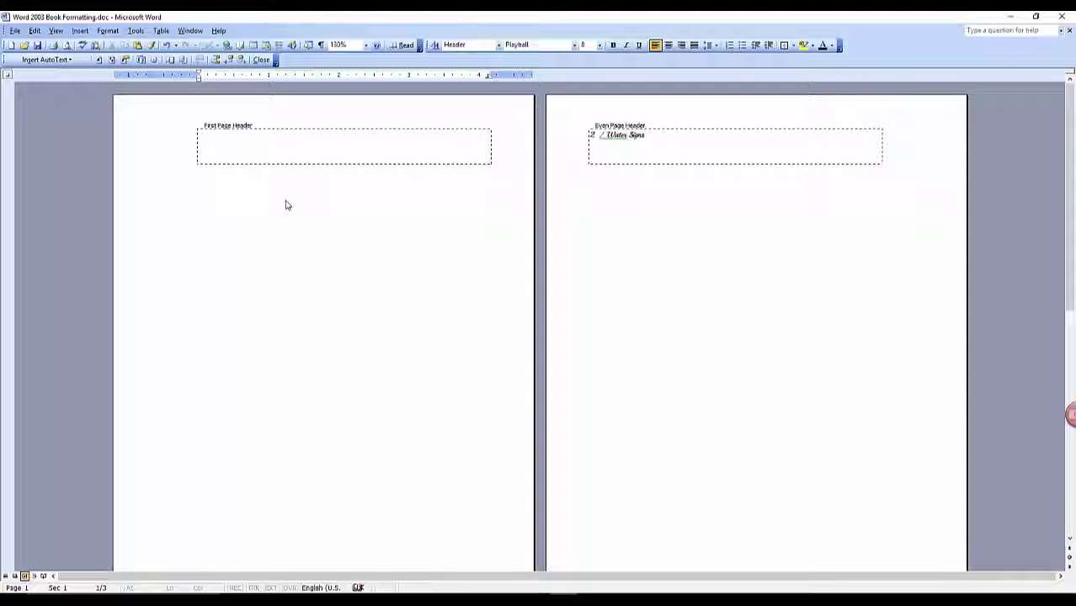
Close the headers and insert a next-page section break in page 2's body
click(263, 61)
click(616, 184)
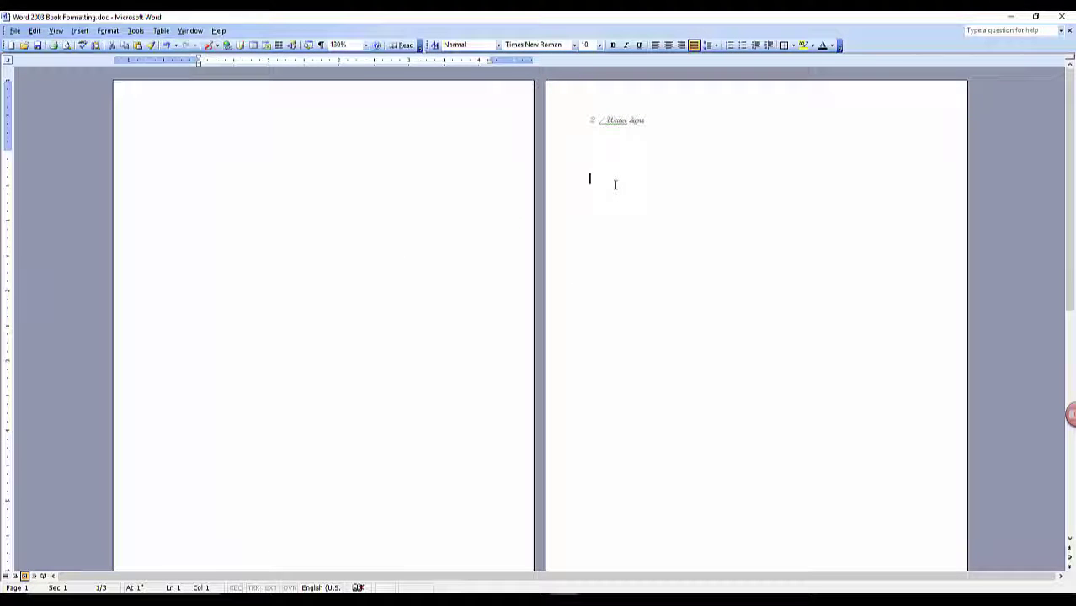
click(82, 31)
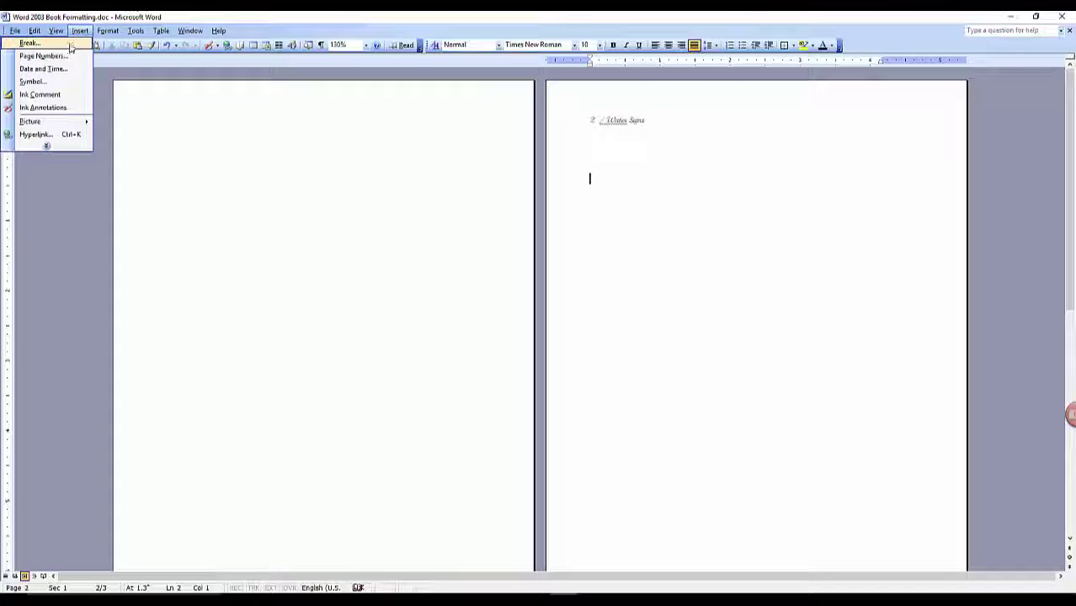
click(32, 43)
click(507, 305)
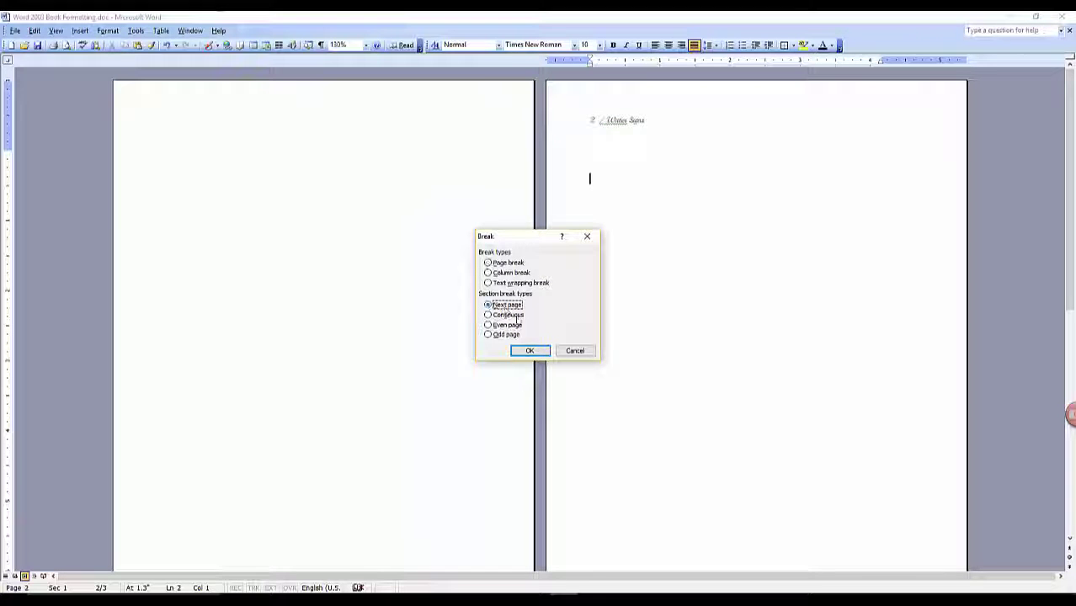
click(531, 352)
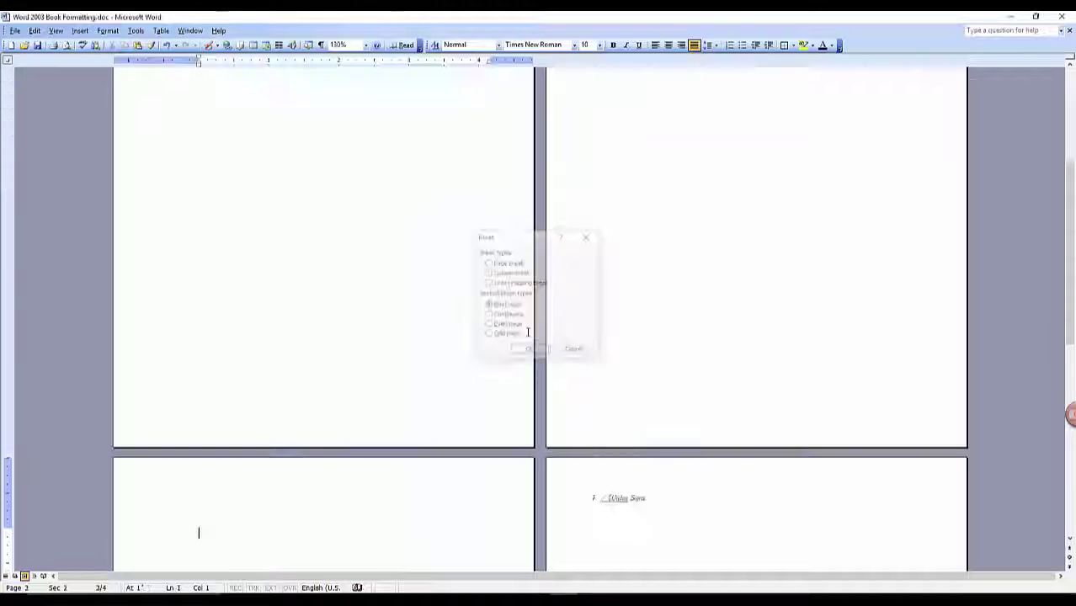
Show formatting marks and delete the section break on page 2
click(320, 46)
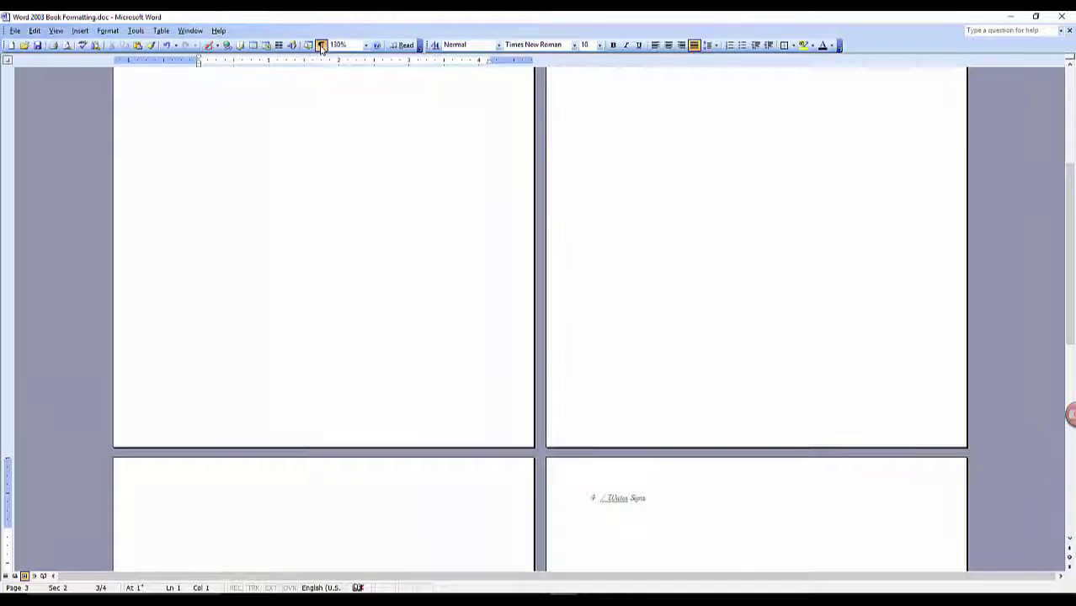
scroll(692, 208, down, 5)
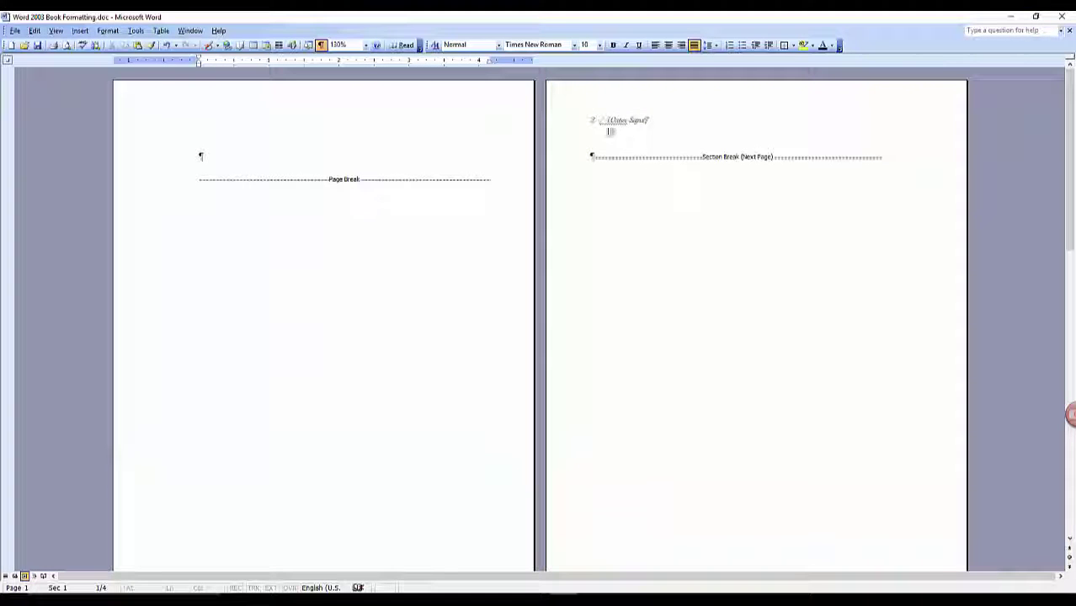
scroll(651, 272, down, 8)
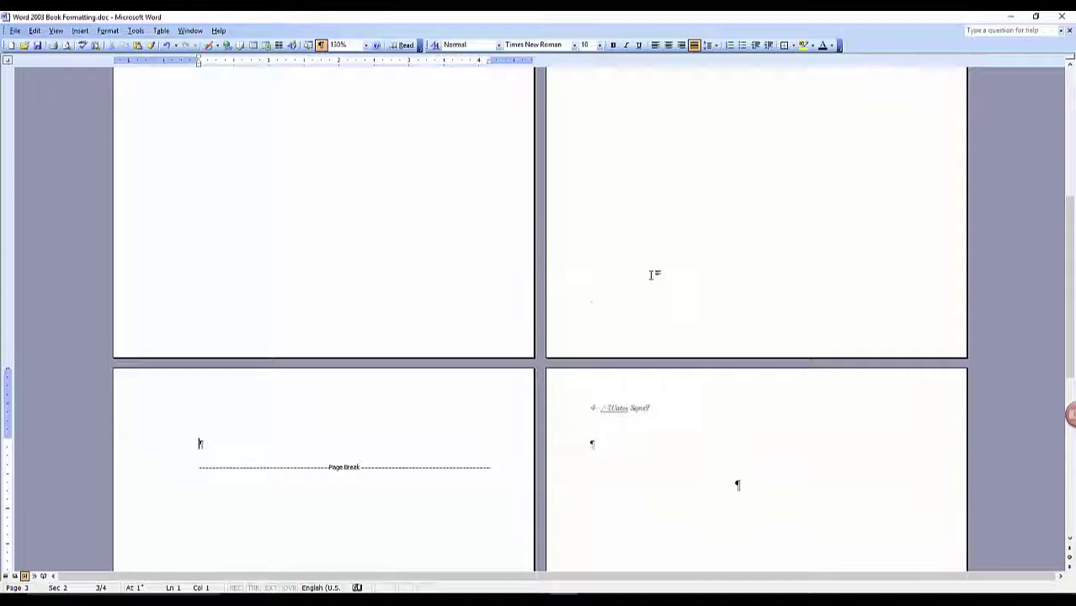
scroll(627, 238, up, 8)
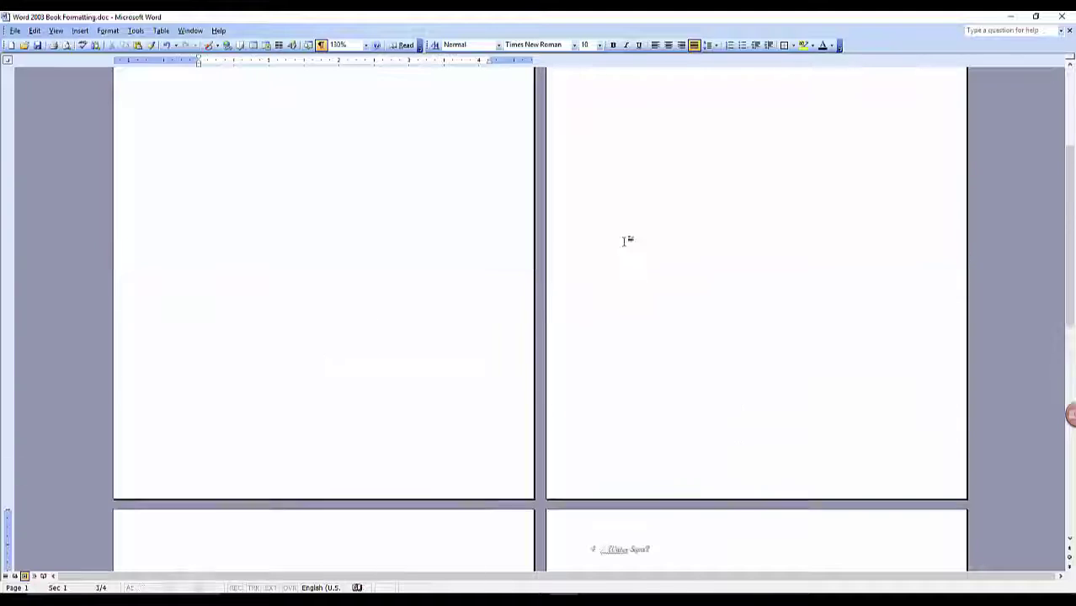
click(594, 158)
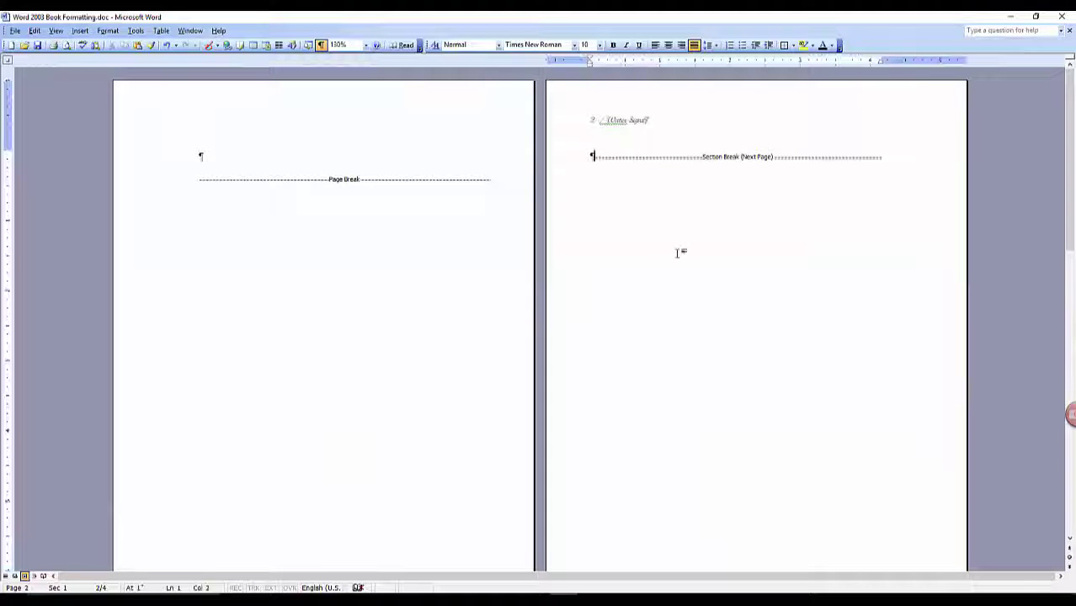
key(Delete)
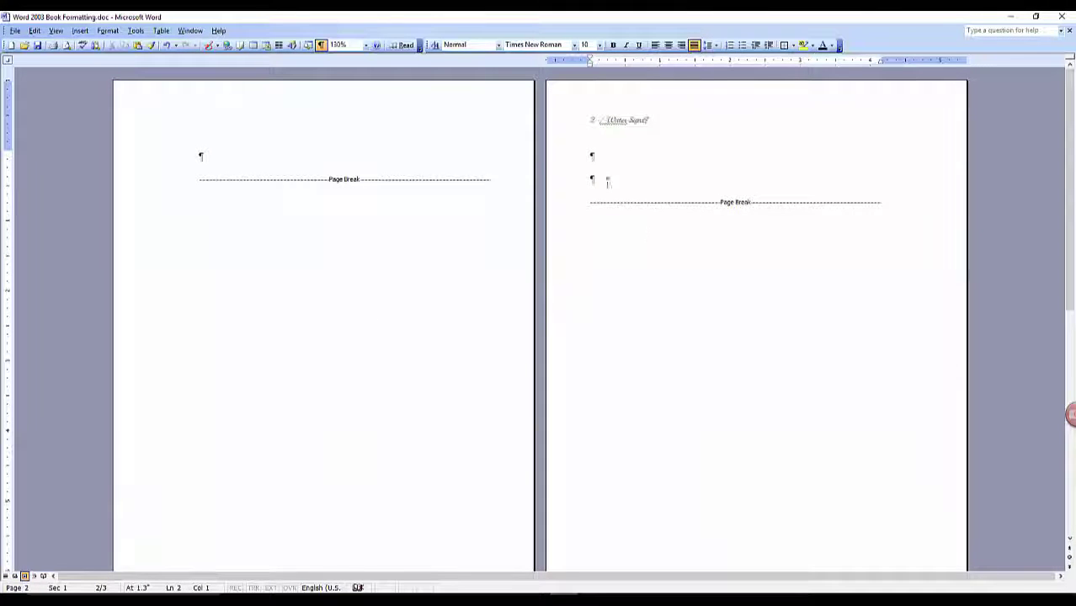
scroll(591, 181, down, 8)
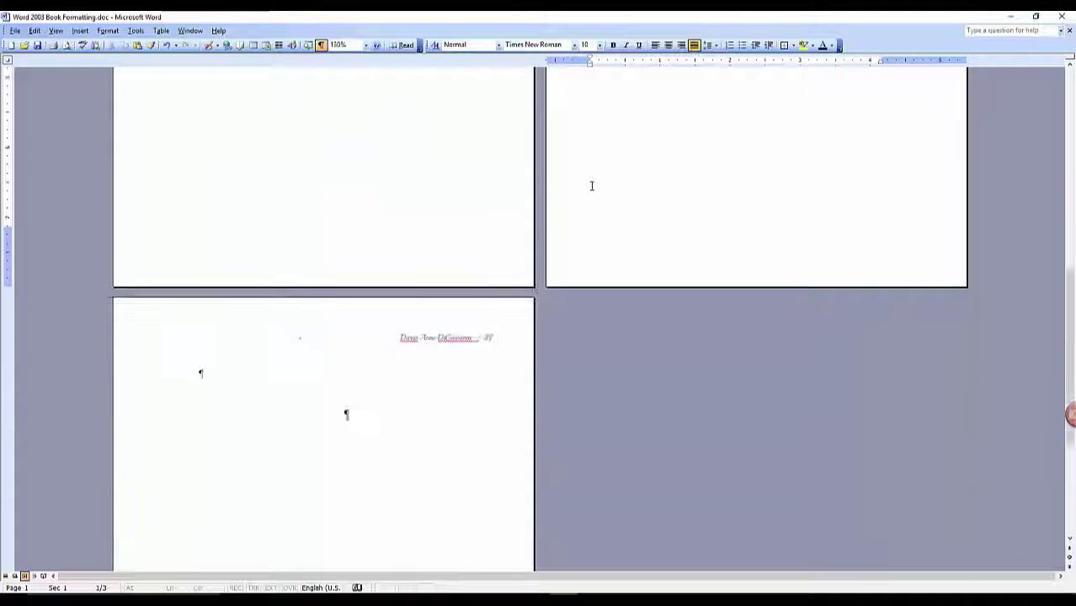
scroll(594, 222, up, 8)
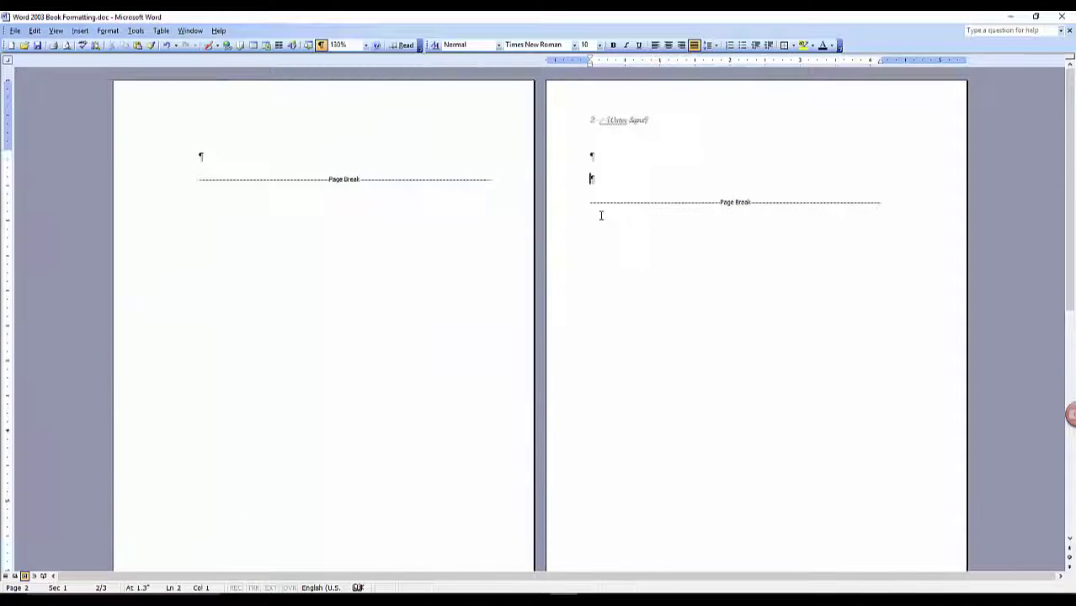